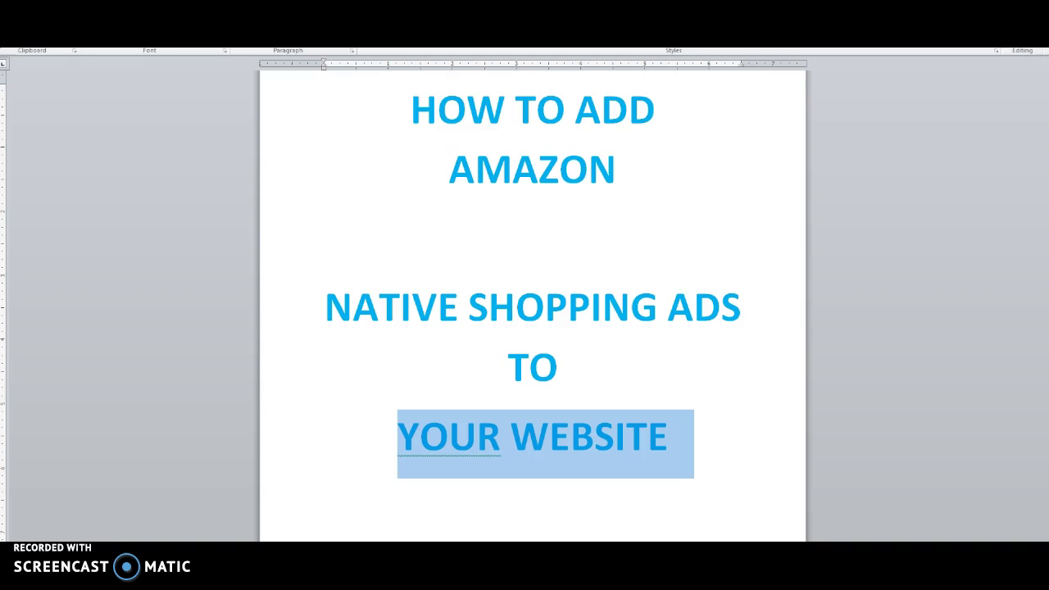
Go to Product Linking > Native Shopping Ads and list the Create Ad Code ad types.
left_click(370, 534)
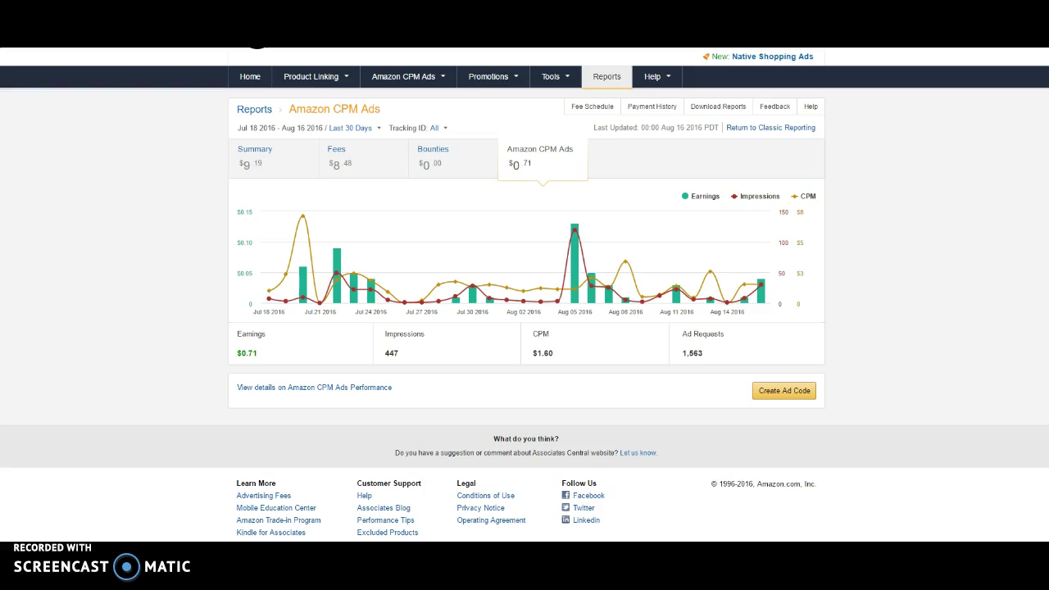
left_click(363, 58)
left_click(308, 76)
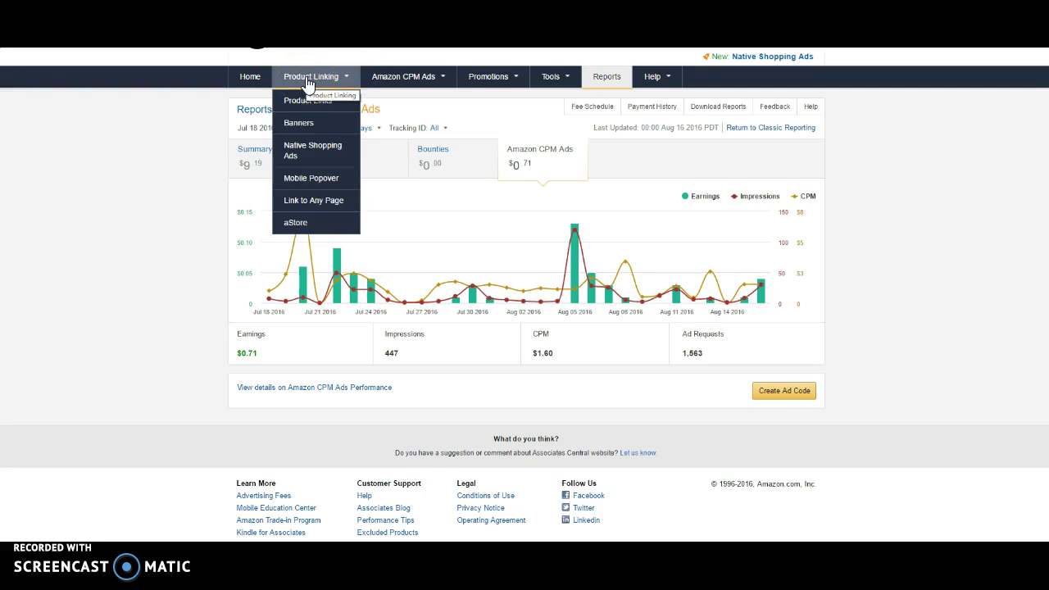
left_click(309, 101)
left_click(320, 79)
left_click(318, 148)
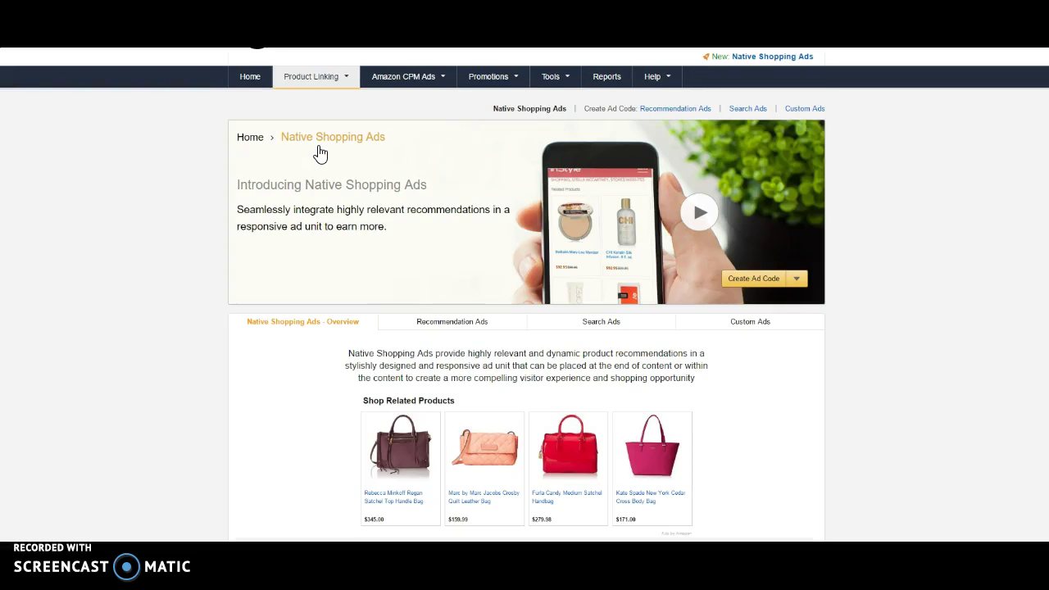
left_click(796, 280)
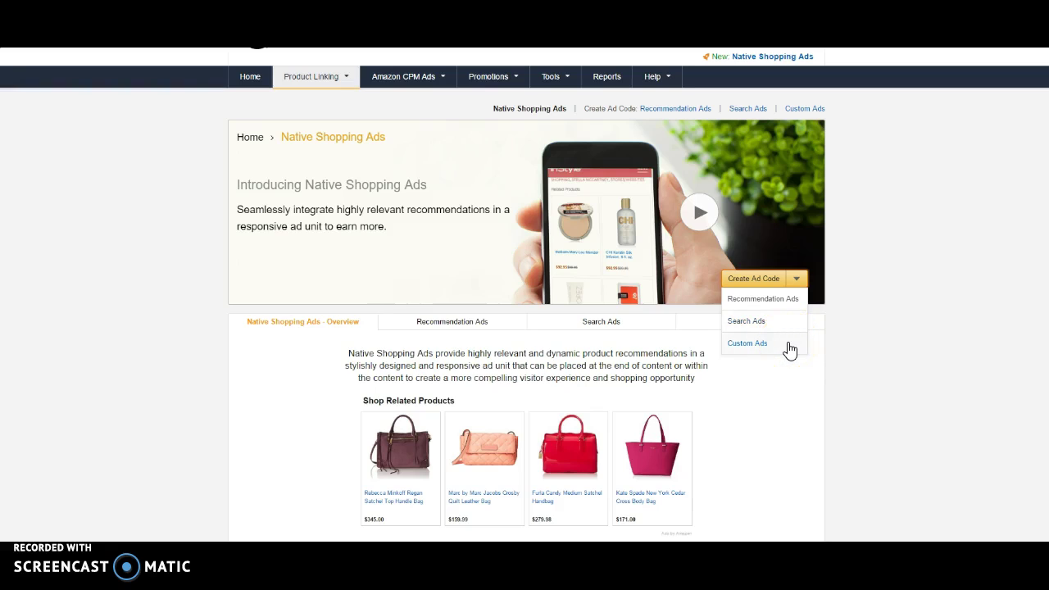
Start a Custom Ads ad code and put the cursor in its product Search field.
left_click(775, 347)
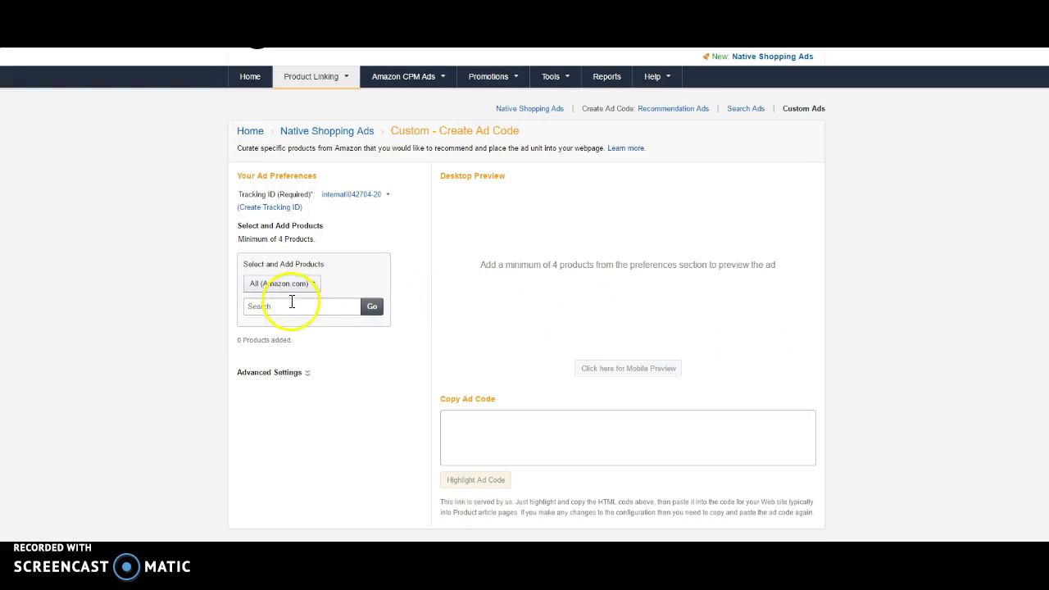
left_click(279, 305)
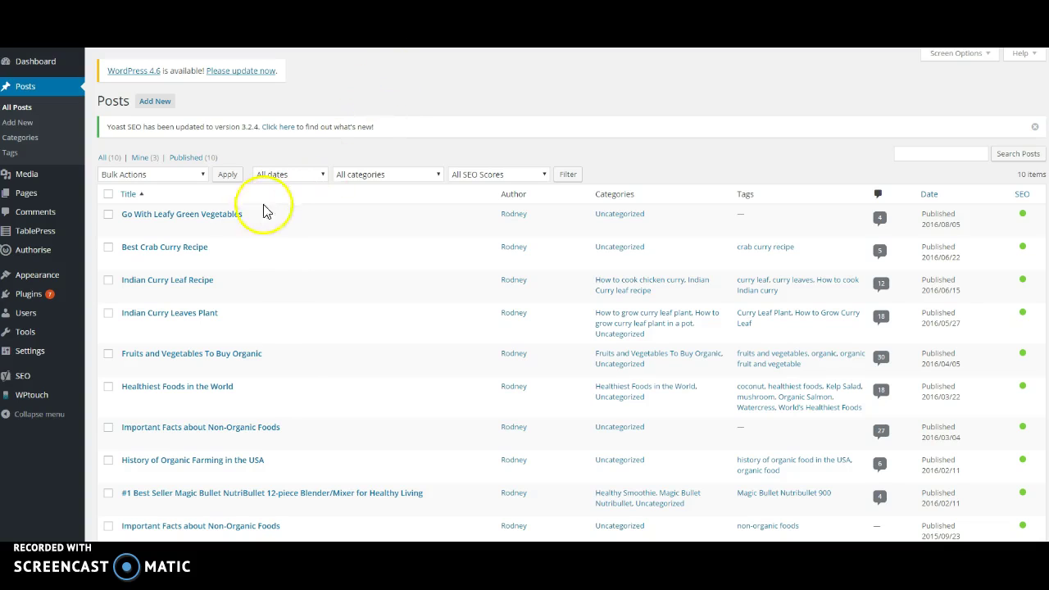
Open the Best Crab Curry Recipe post in the WordPress editor and scroll to its end.
left_click(151, 249)
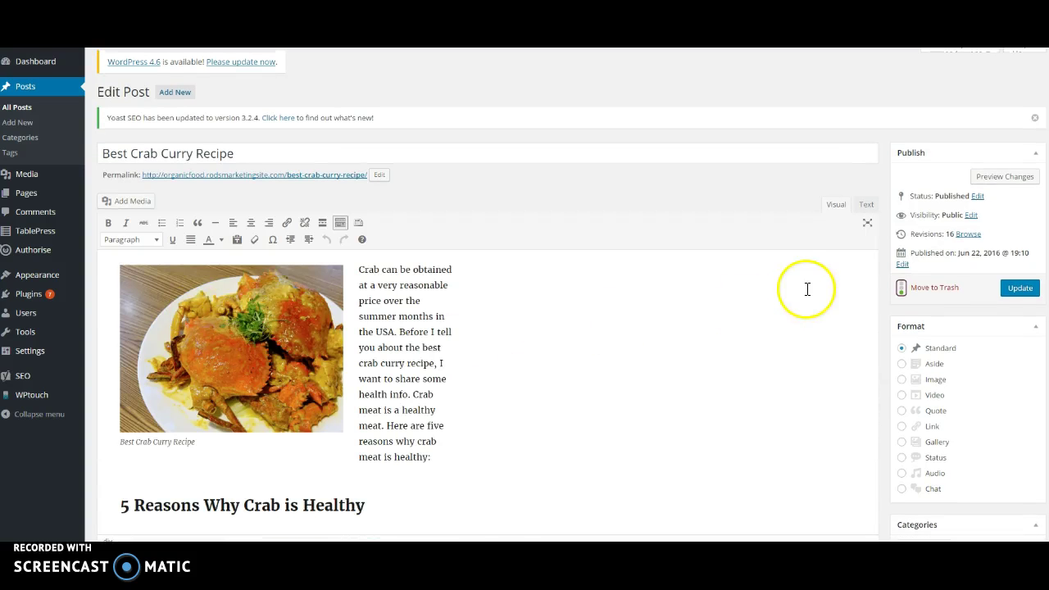
scroll(753, 387, "down", 2)
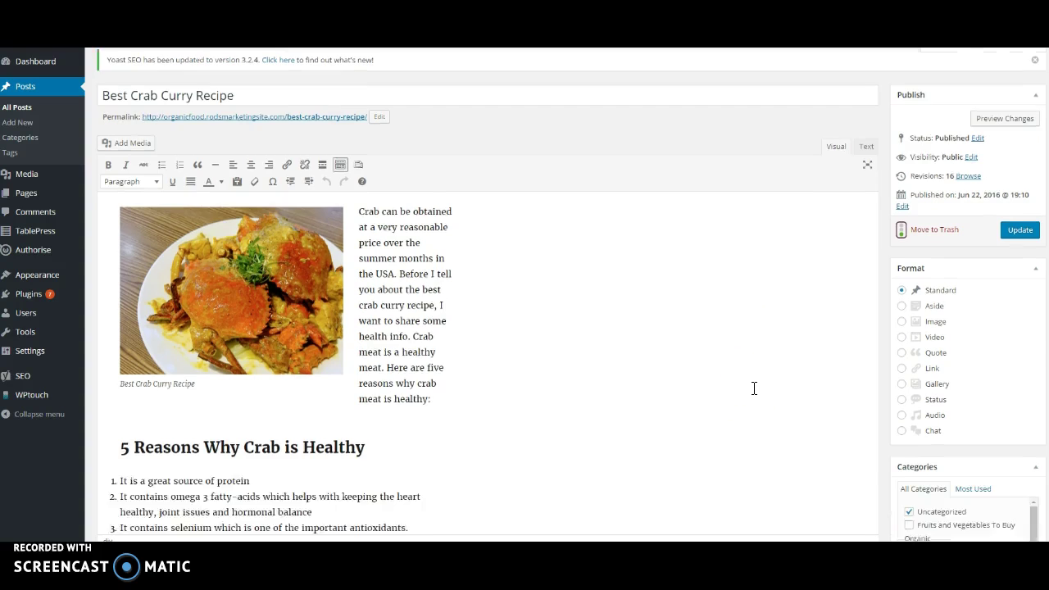
scroll(754, 388, "down", 1)
scroll(753, 387, "down", 3)
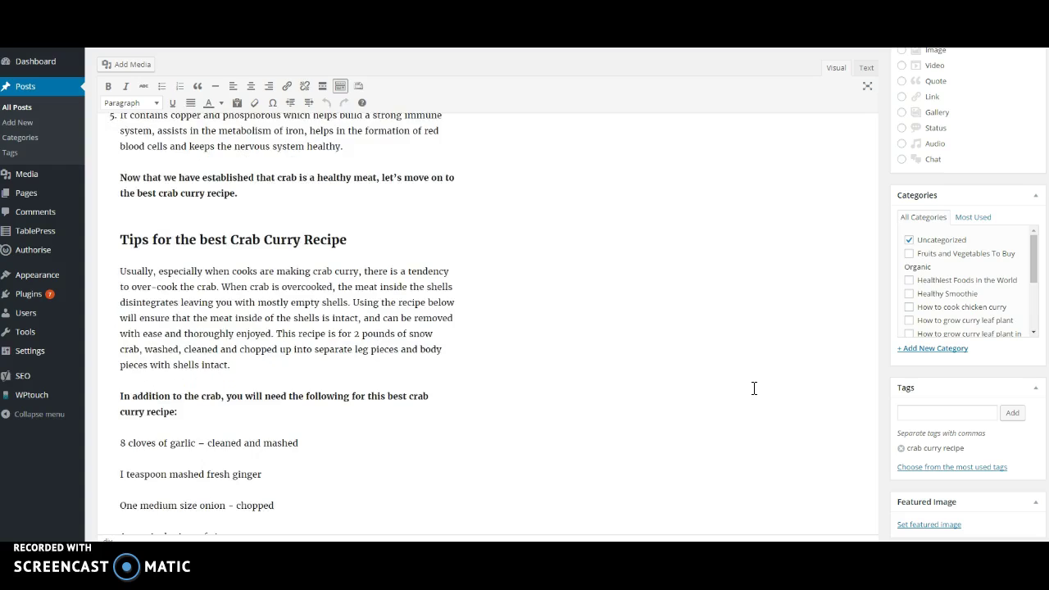
scroll(754, 387, "down", 3)
scroll(754, 388, "down", 3)
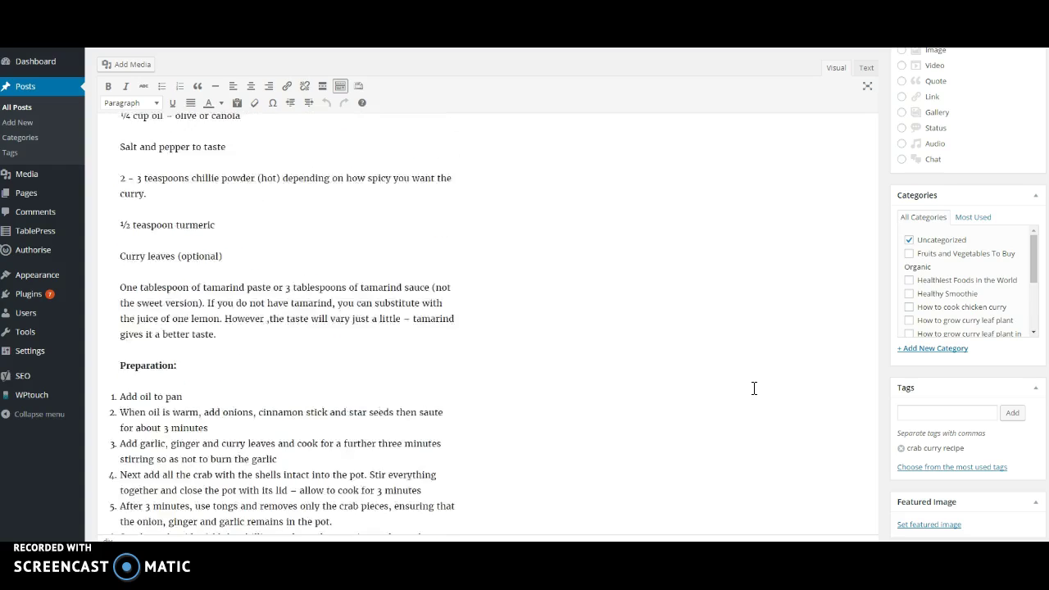
scroll(754, 387, "down", 1)
scroll(754, 387, "down", 4)
scroll(753, 388, "down", 1)
scroll(754, 387, "down", 2)
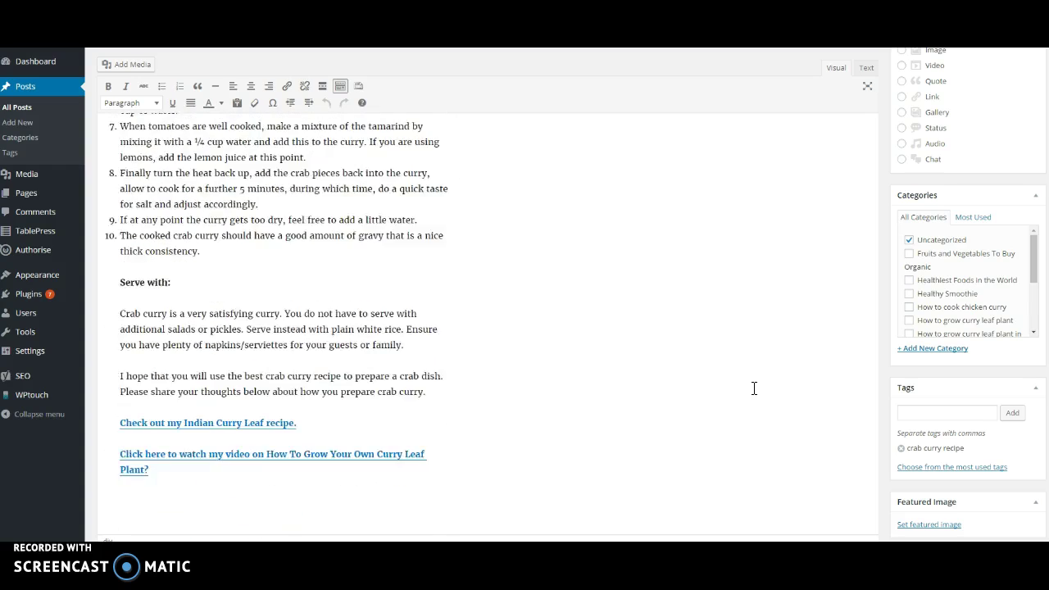
scroll(754, 388, "down", 2)
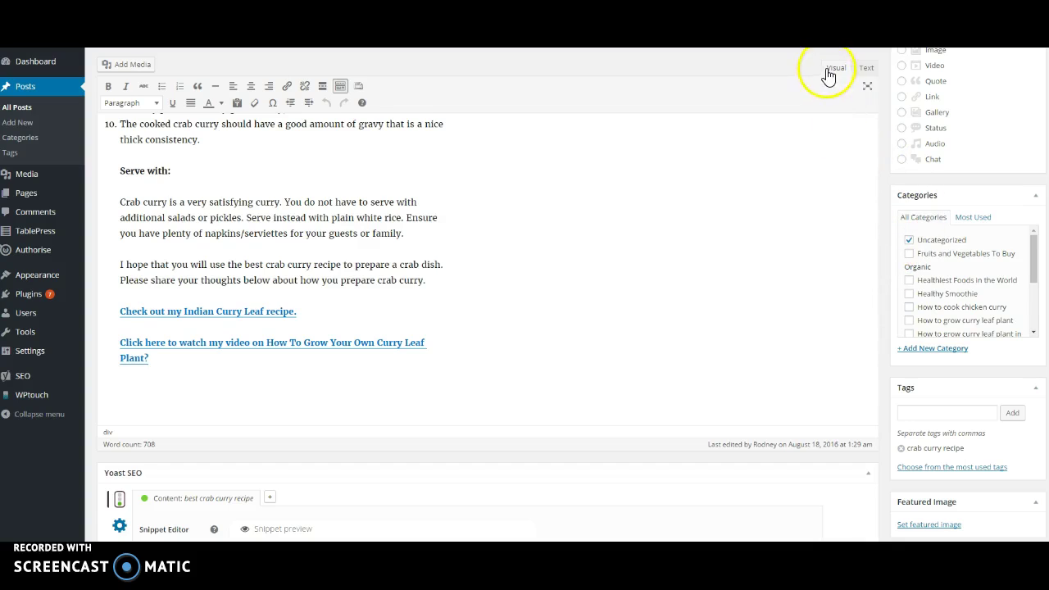
In the post's HTML Text view, add blank lines after the last </script>.
left_click(868, 72)
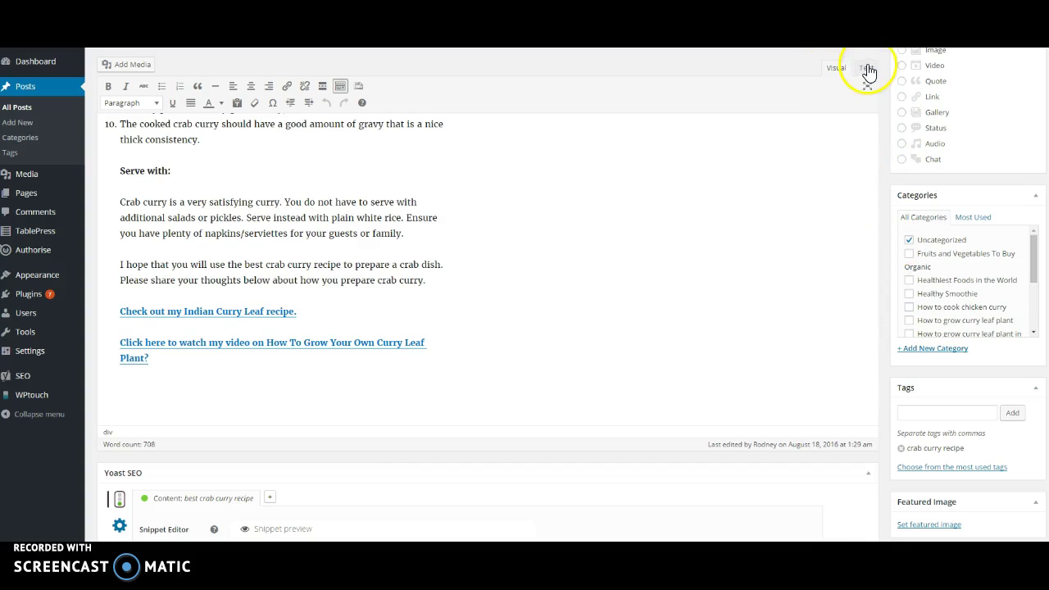
left_click(562, 397)
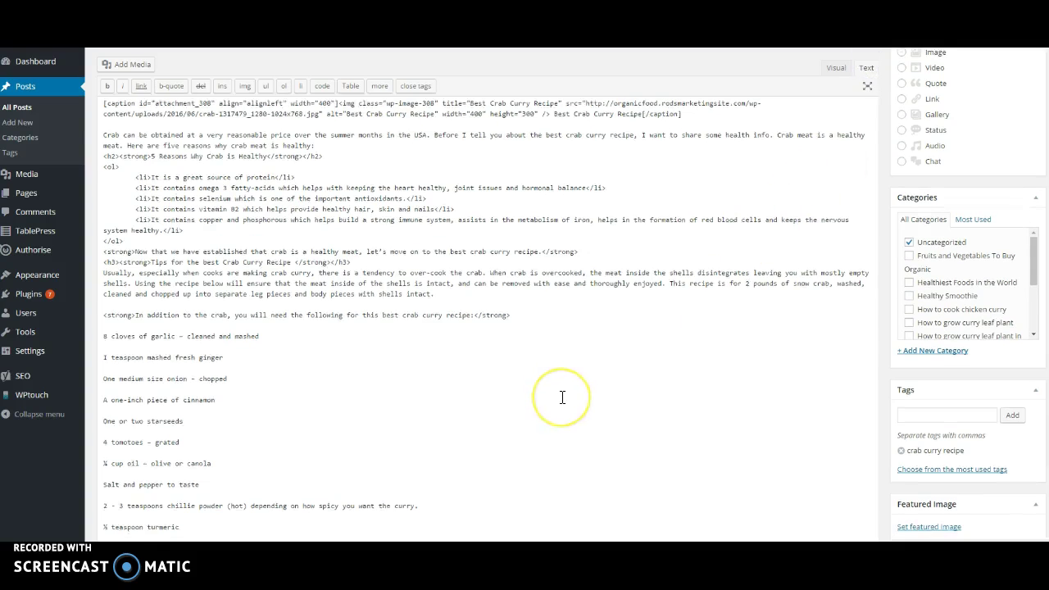
scroll(562, 397, "down", 5)
scroll(562, 398, "down", 5)
scroll(562, 398, "down", 5)
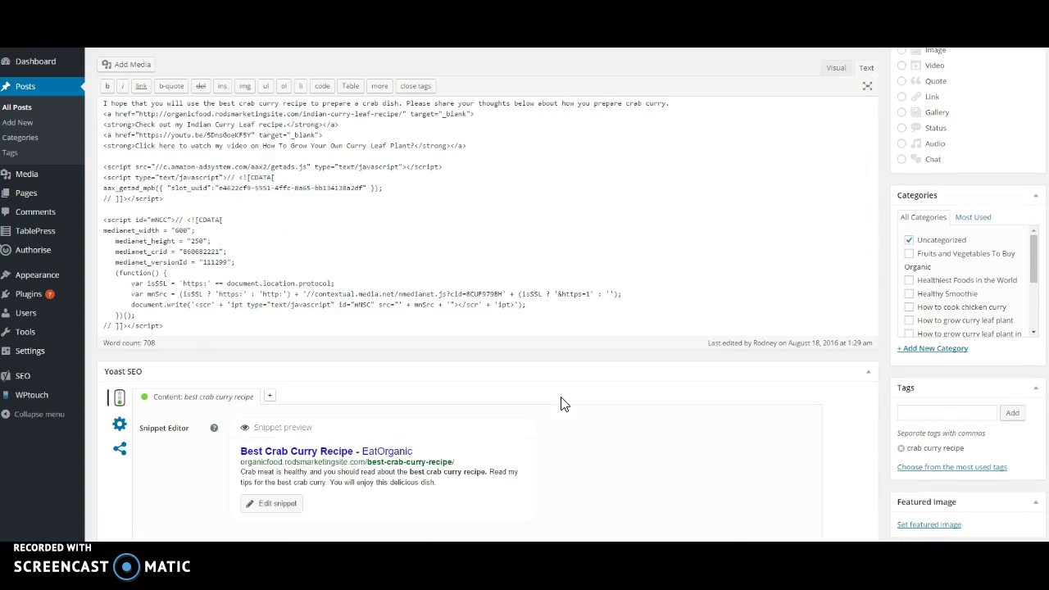
left_click(171, 325)
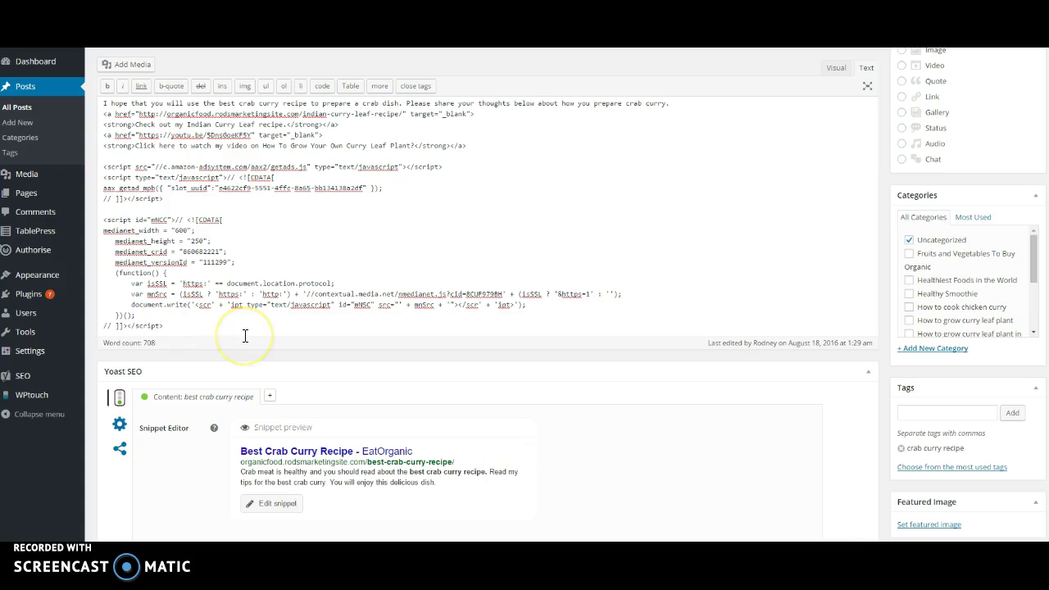
key("Return")
key("Return")
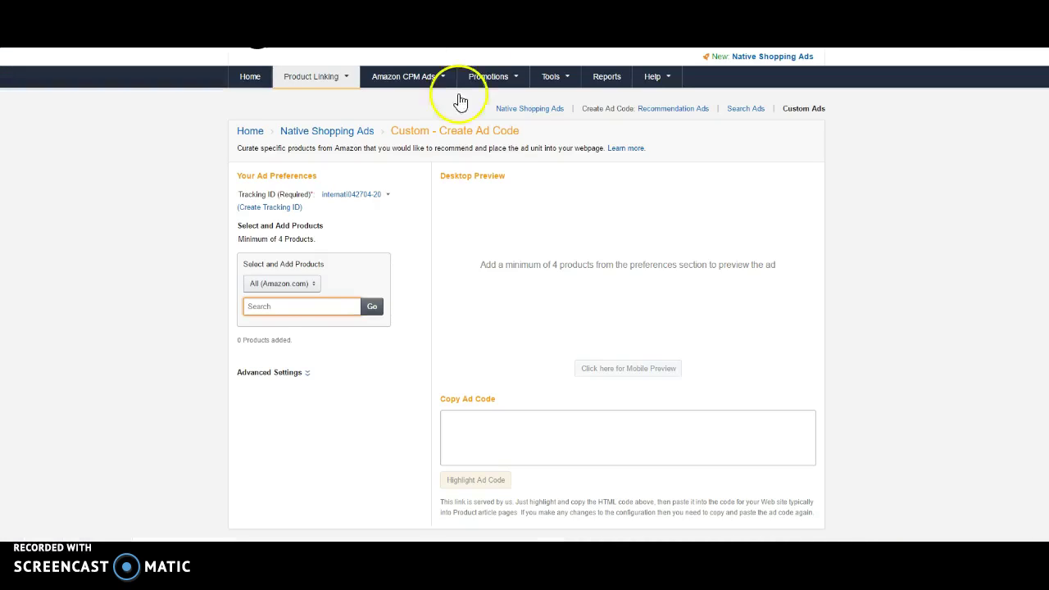
Enter 'Indian Spices' in the Custom Ads product Search box.
left_click(257, 305)
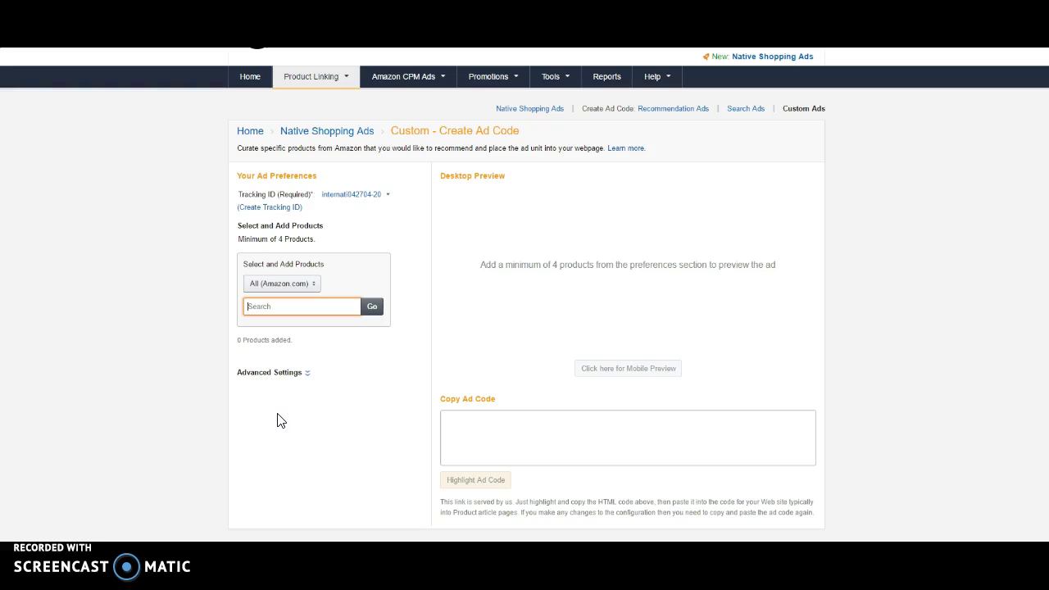
type("Ind")
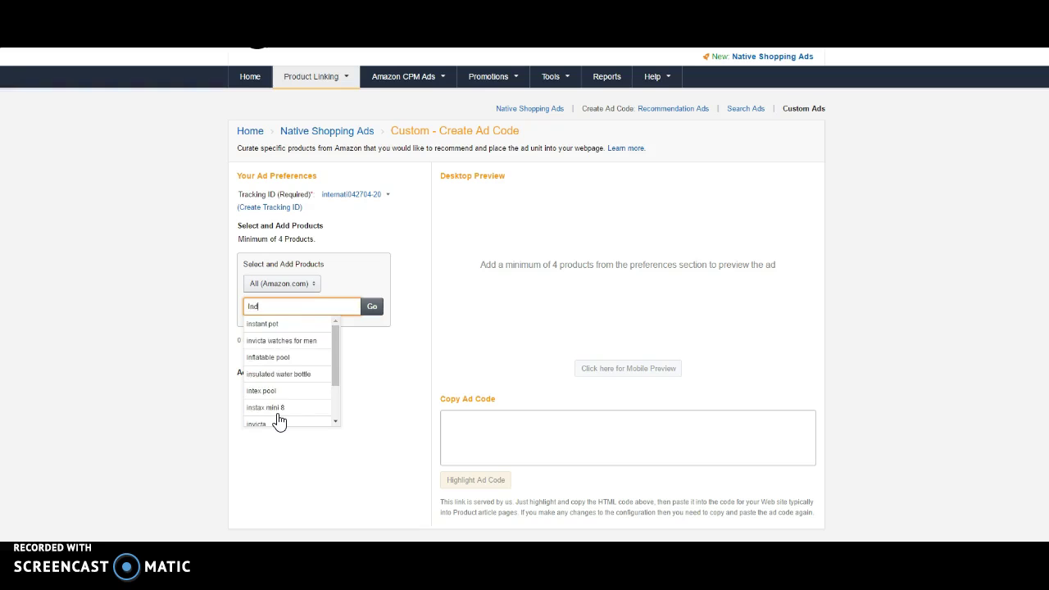
type("ian Spi")
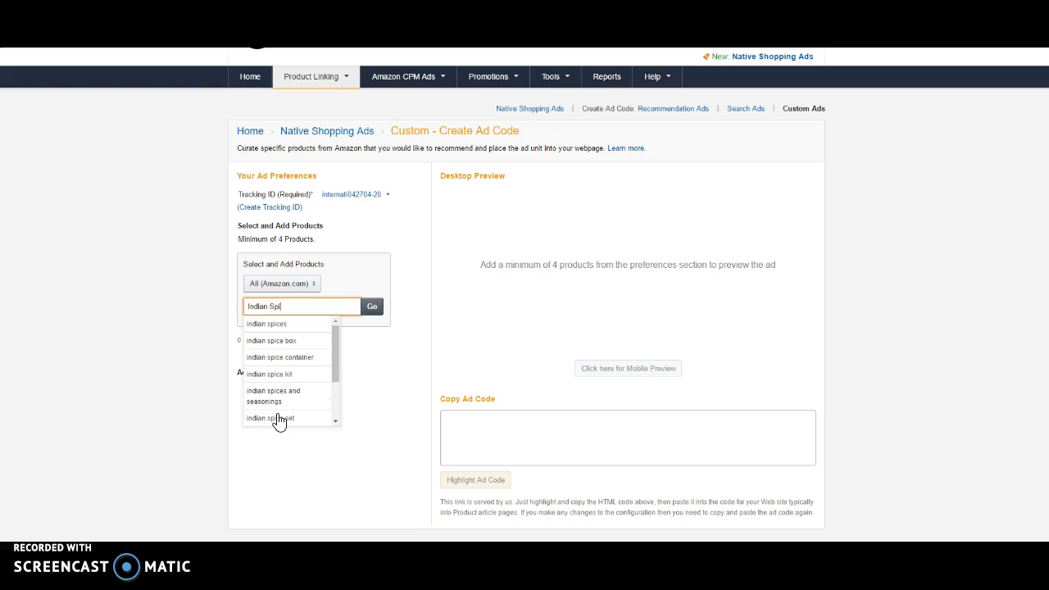
type("ces")
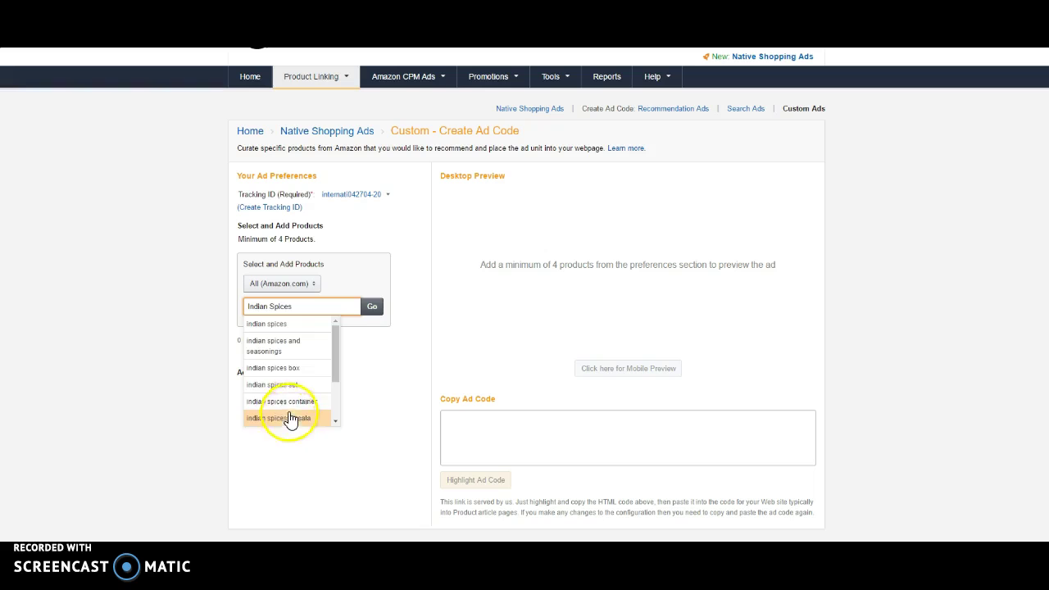
Run the Indian Spices search and add Spice Tiffin Masala Dabba with Spice to the ad.
left_click(370, 309)
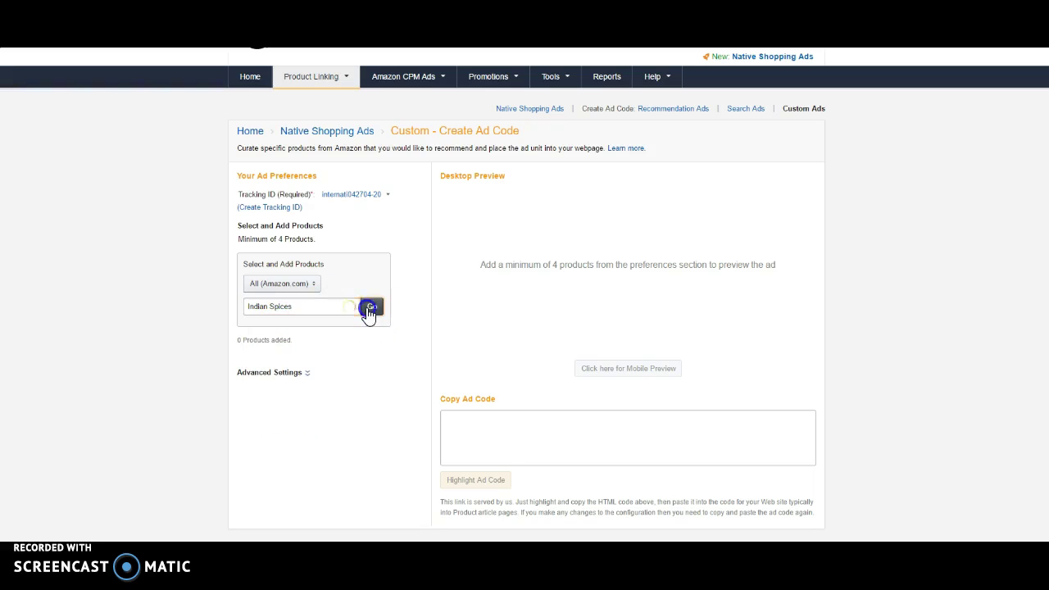
left_click(381, 367)
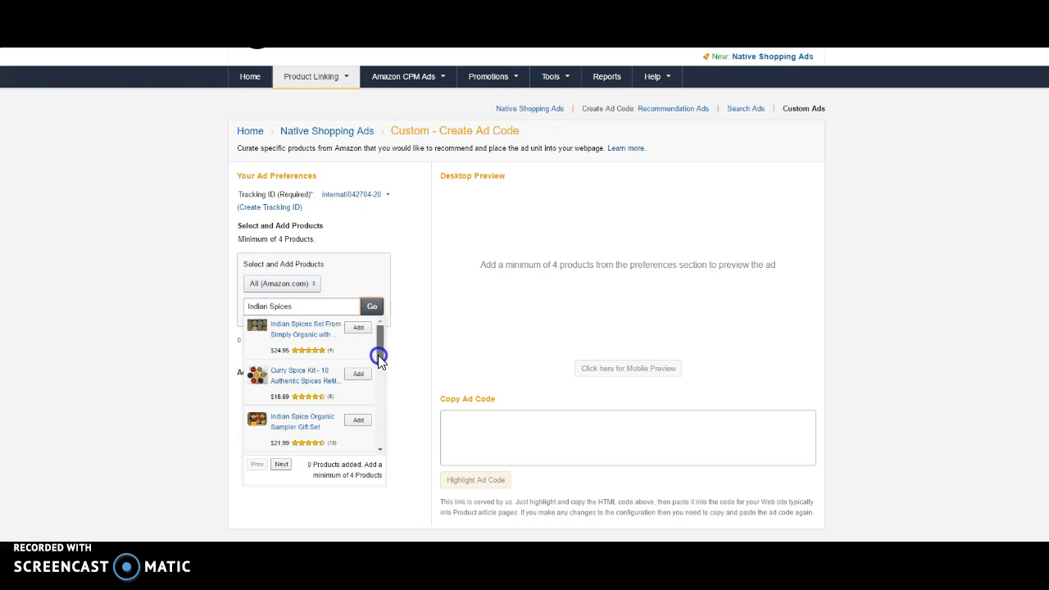
left_click_drag(378, 356, 382, 438)
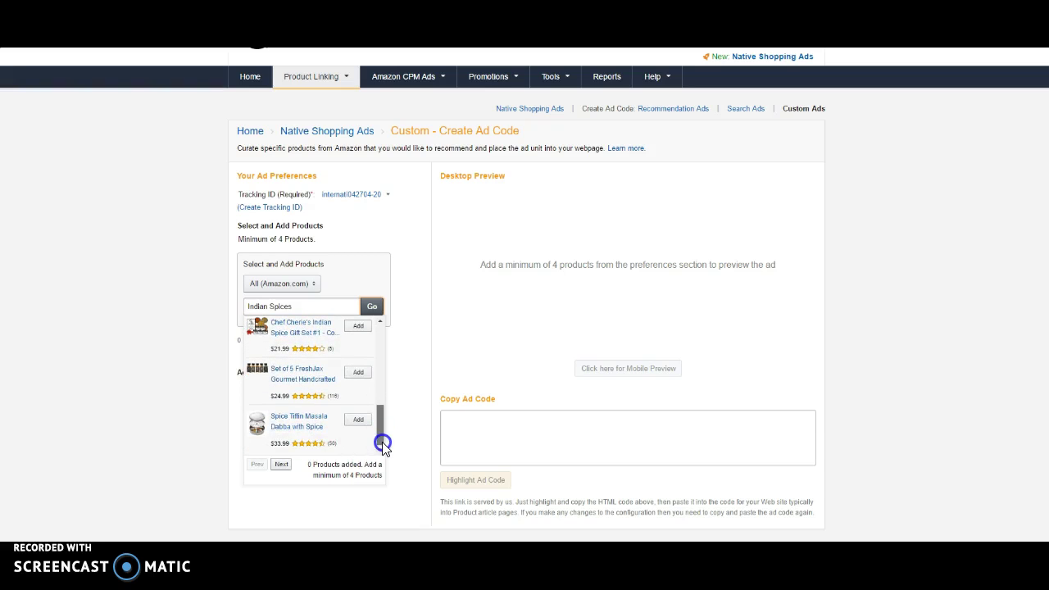
left_click_drag(382, 439, 383, 446)
left_click(358, 420)
left_click_drag(380, 430, 394, 367)
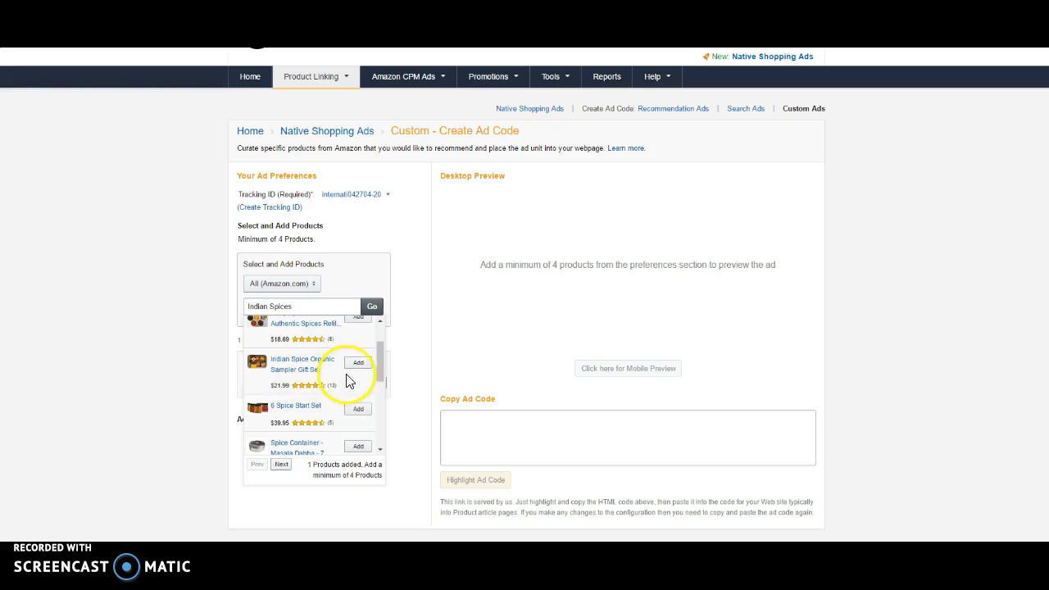
Add the Indian Spice Organic Sampler Gift Set and the Curry Spice Kit to the ad.
left_click(356, 363)
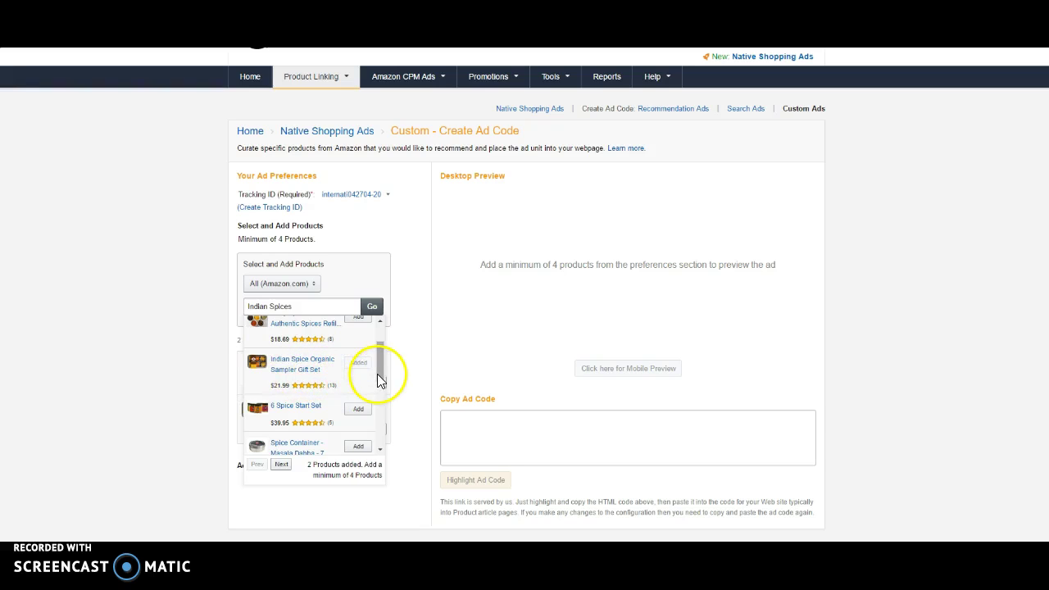
left_click_drag(377, 374, 378, 356)
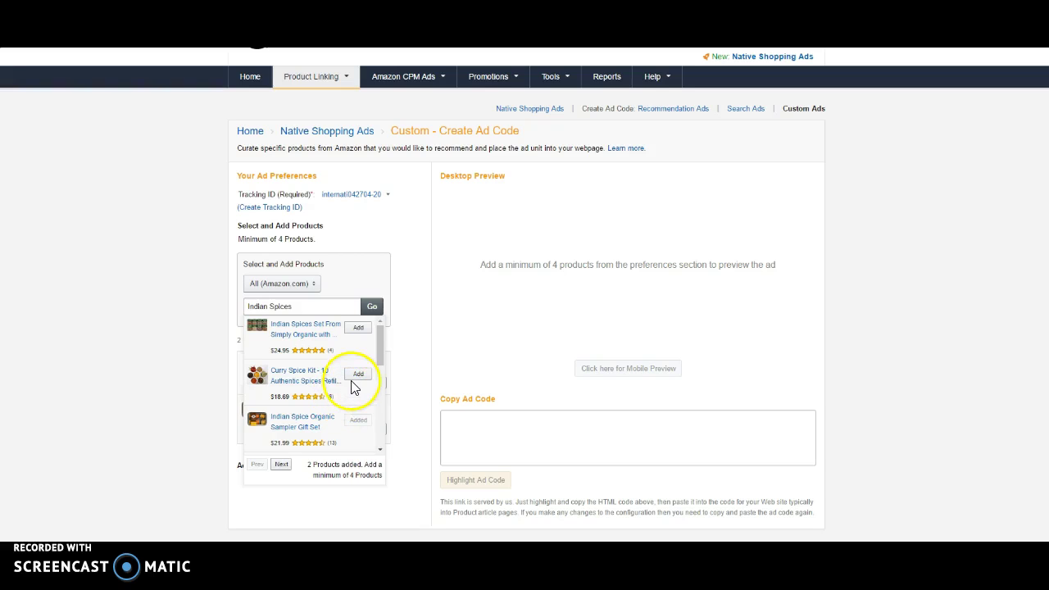
left_click(355, 382)
left_click(379, 359)
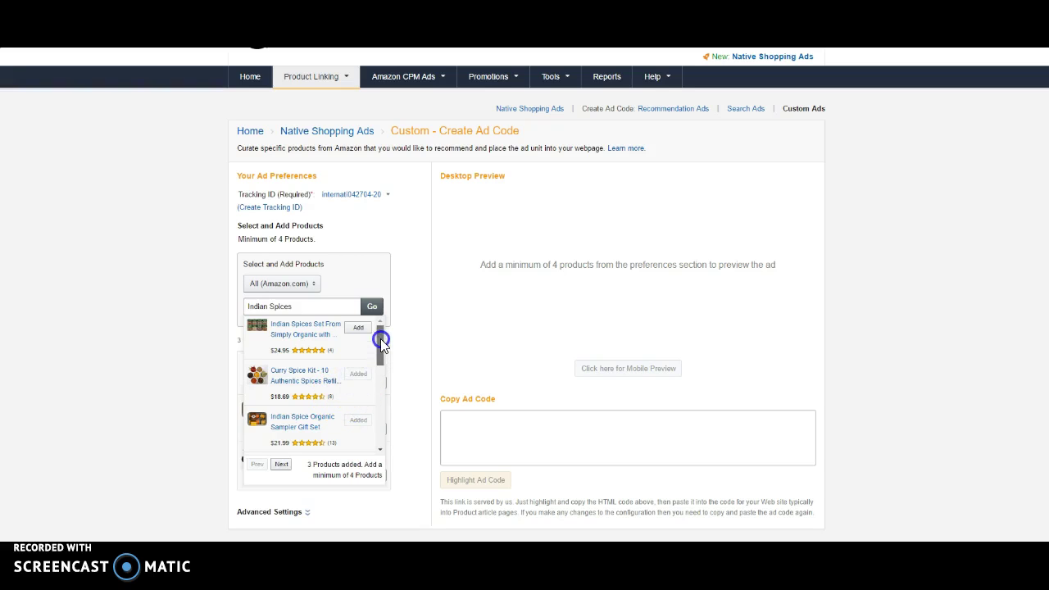
left_click_drag(380, 338, 380, 445)
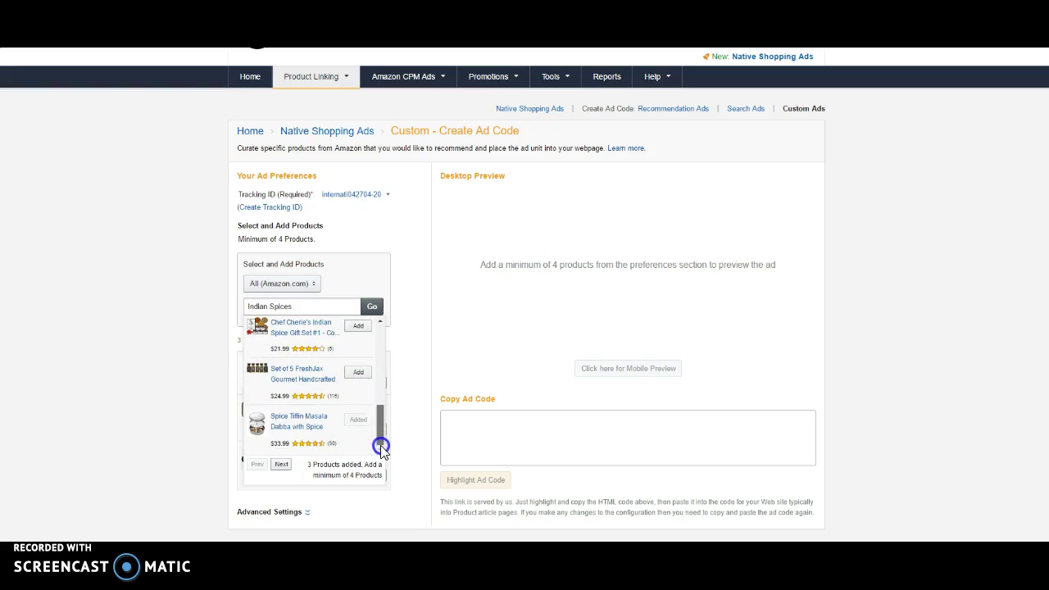
On the next results page, add Simply Organic Garam Masala as the fourth product.
left_click(281, 464)
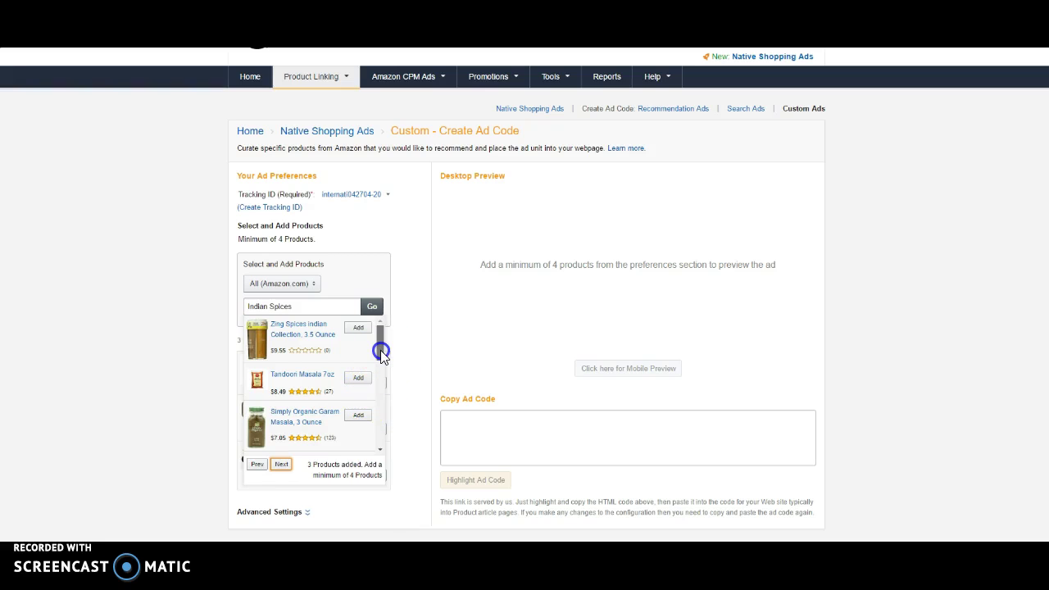
left_click_drag(380, 349, 383, 365)
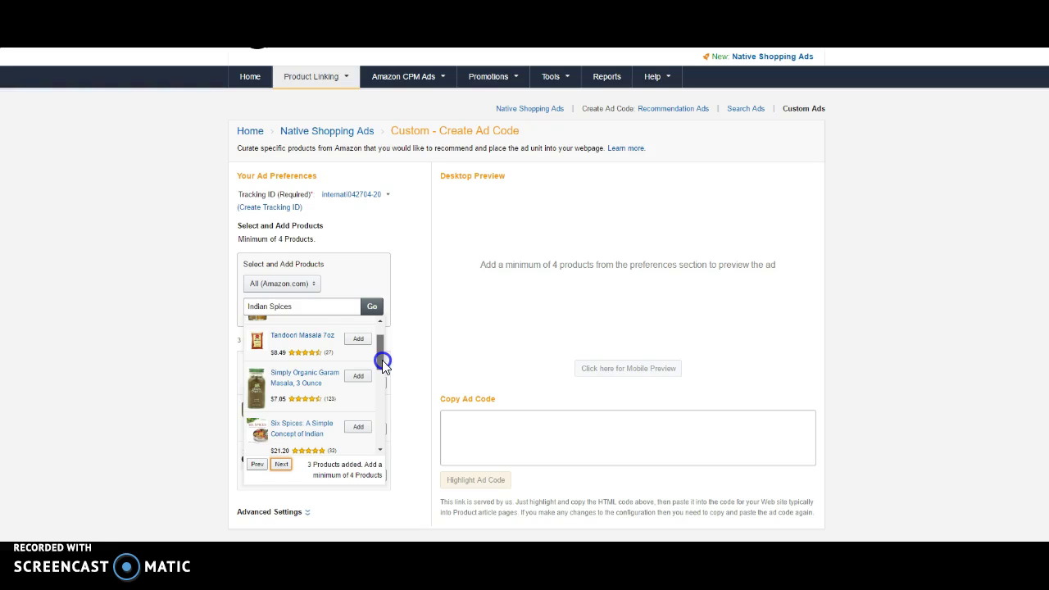
left_click_drag(383, 365, 384, 382)
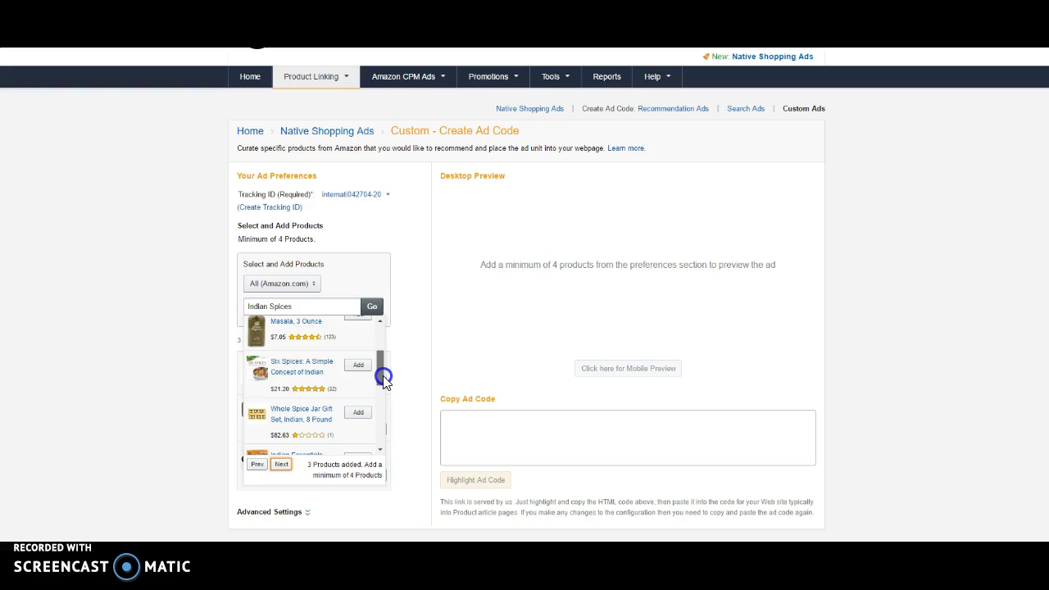
left_click_drag(383, 375, 386, 370)
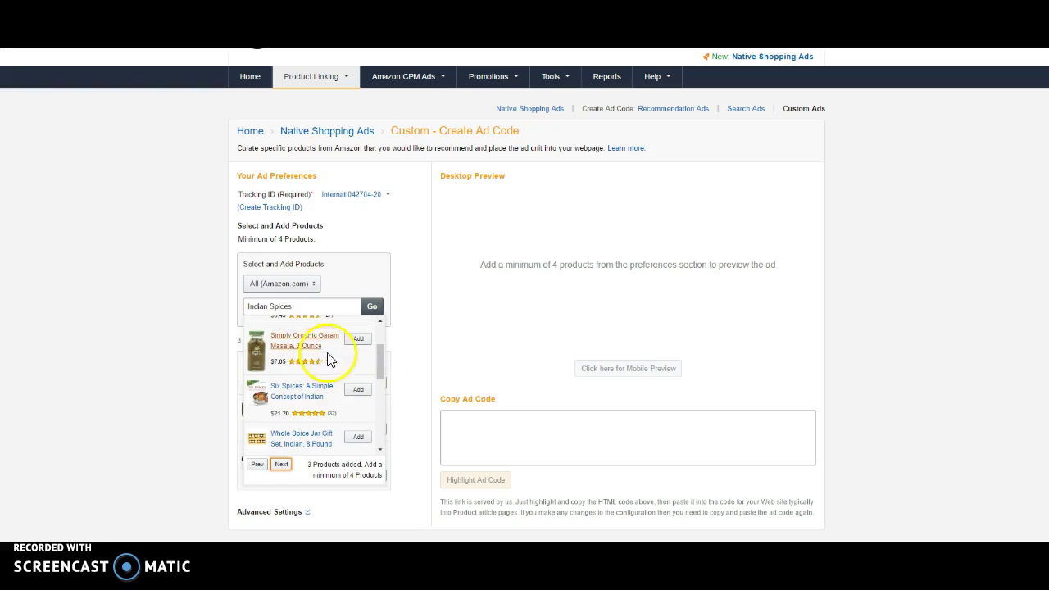
left_click(362, 341)
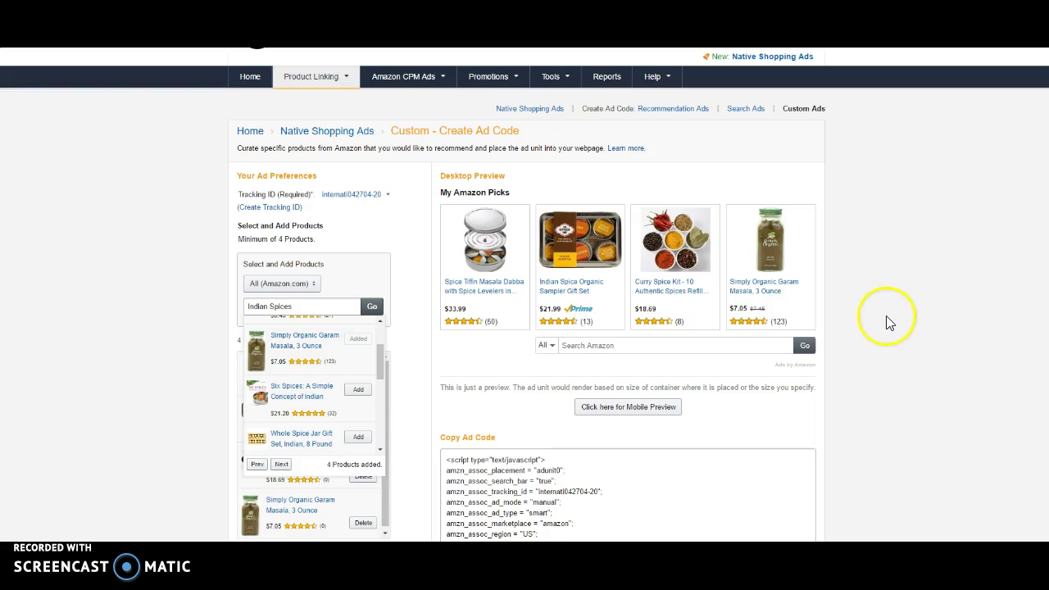
Highlight the generated My Amazon Picks ad code and copy it.
scroll(754, 454, "down", 1)
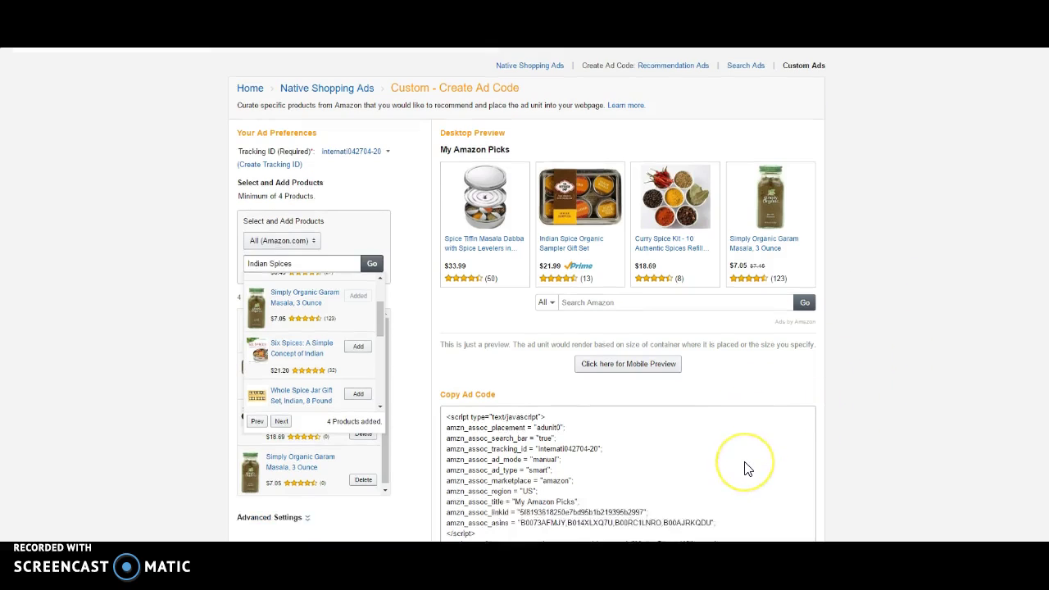
scroll(744, 466, "down", 1)
scroll(696, 442, "down", 1)
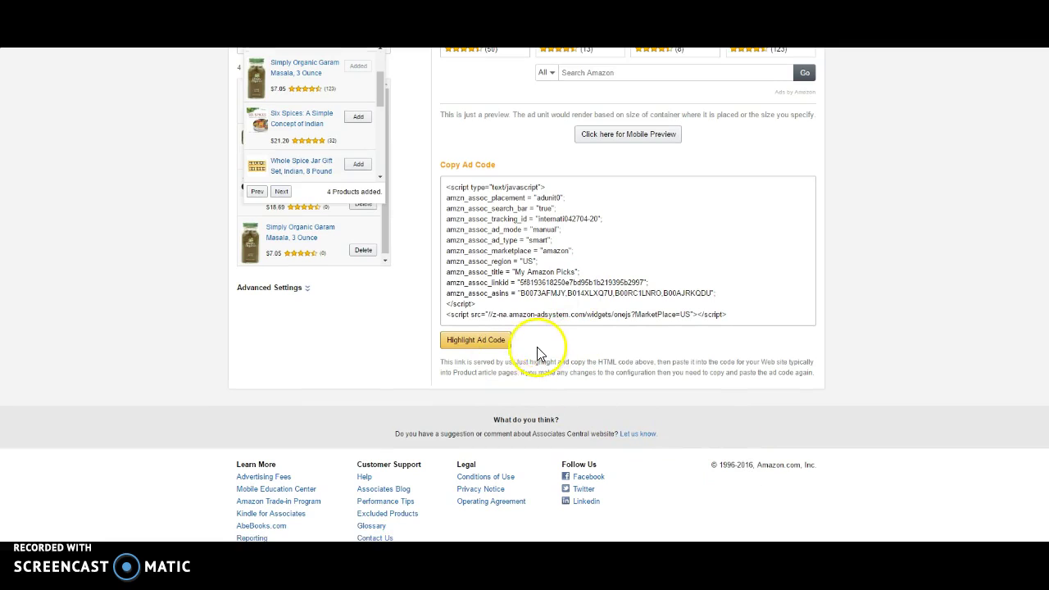
left_click(491, 340)
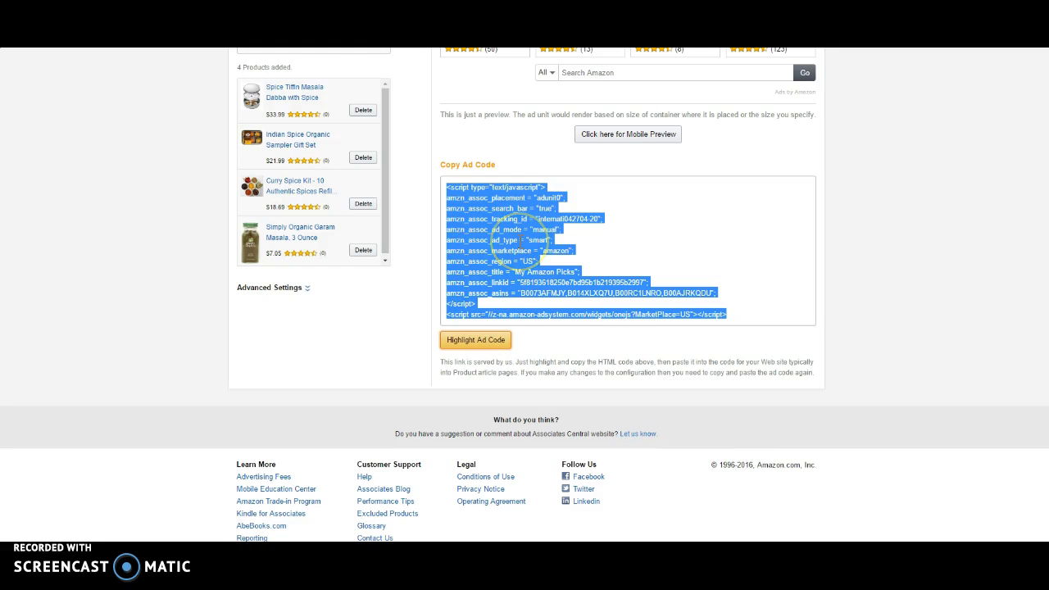
right_click(520, 244)
left_click(539, 249)
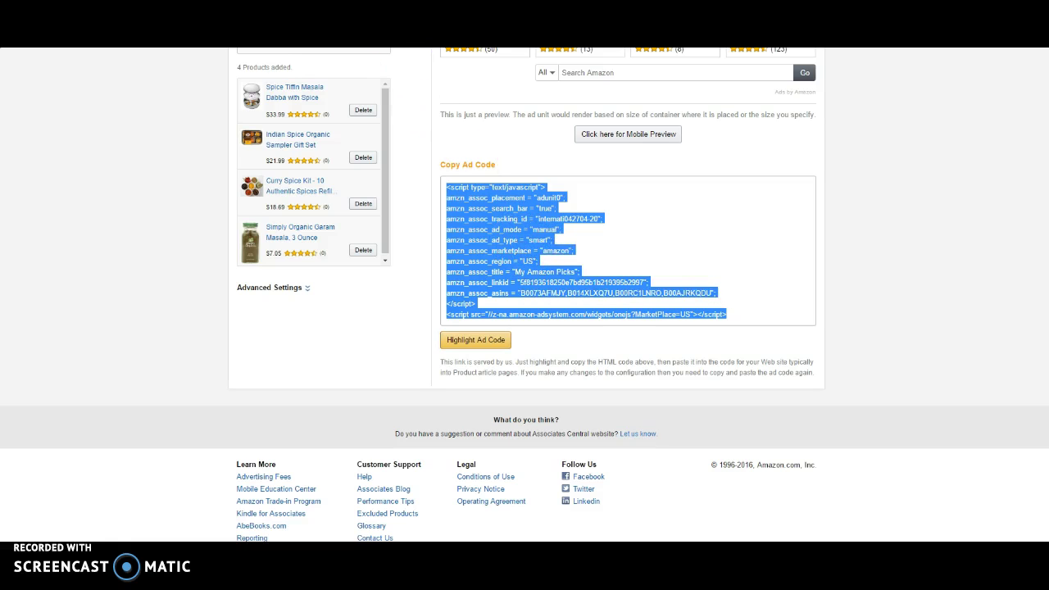
Paste the Amazon ad code below the last script of Best Crab Curry Recipe and update the post.
key("ctrl+Tab")
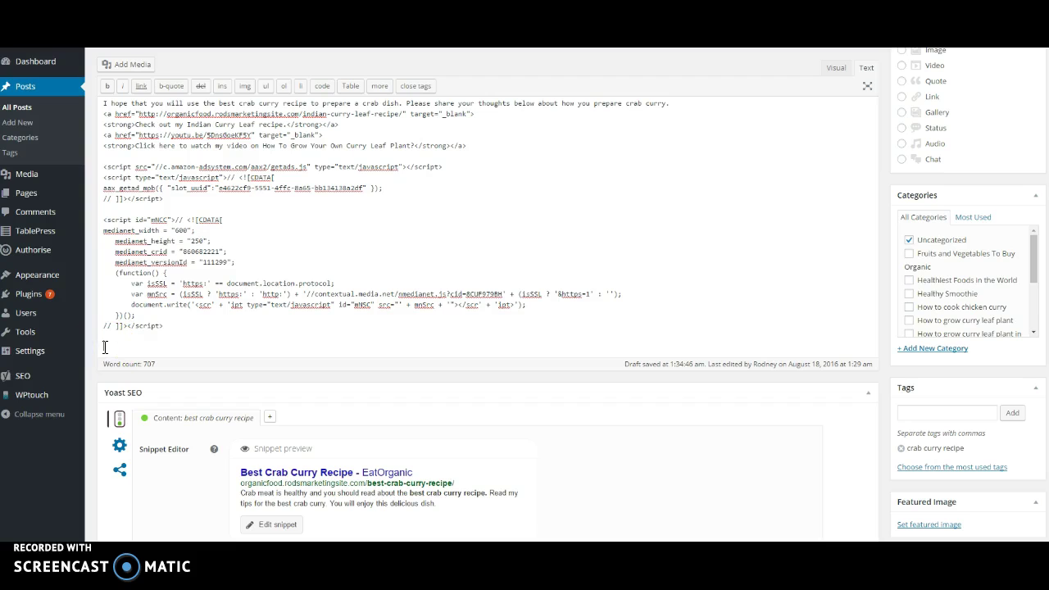
right_click(104, 347)
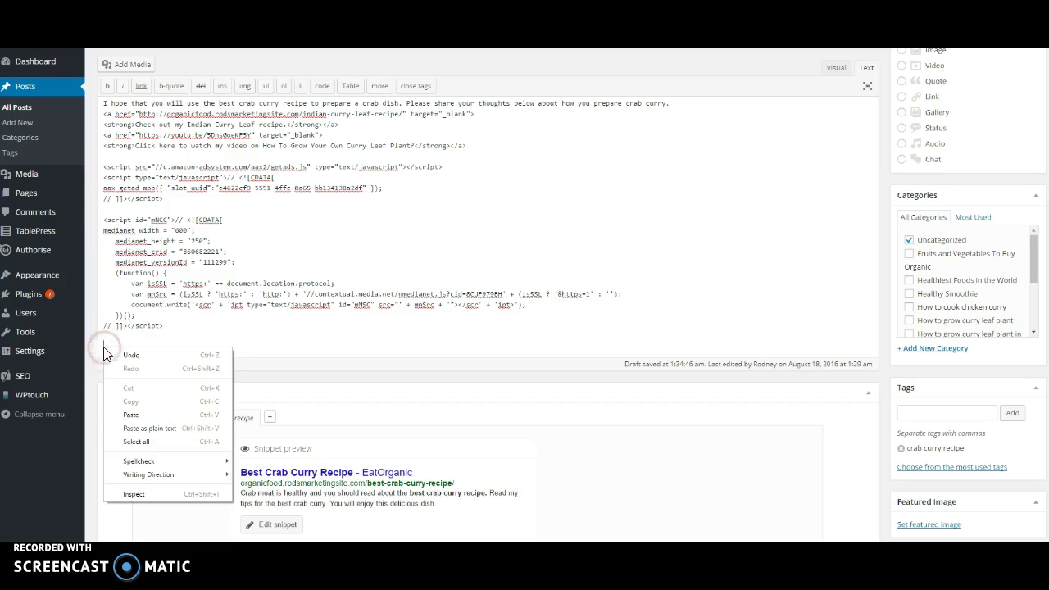
left_click(132, 414)
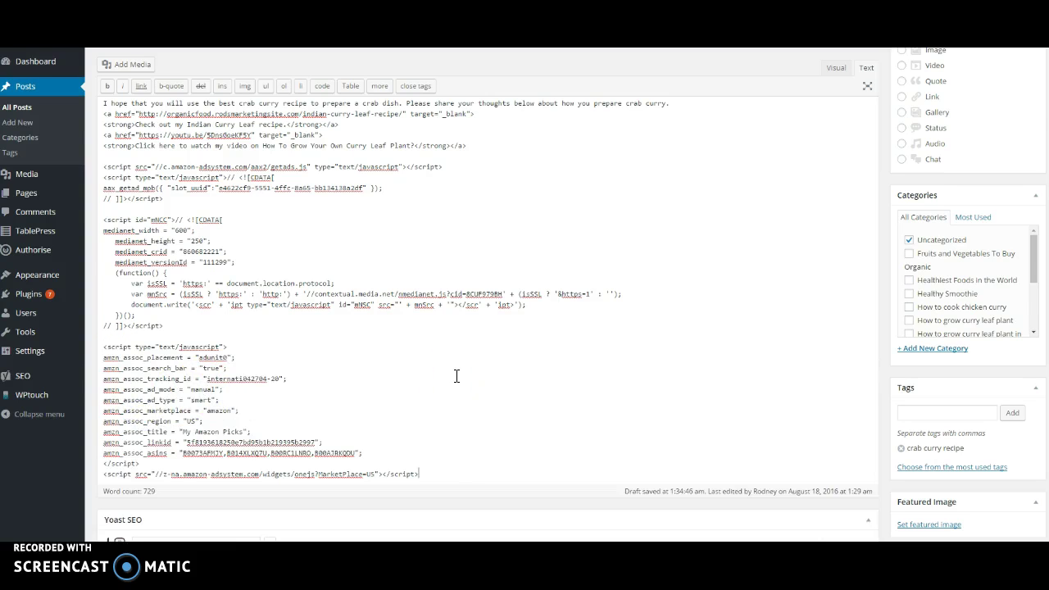
scroll(457, 375, "up", 2)
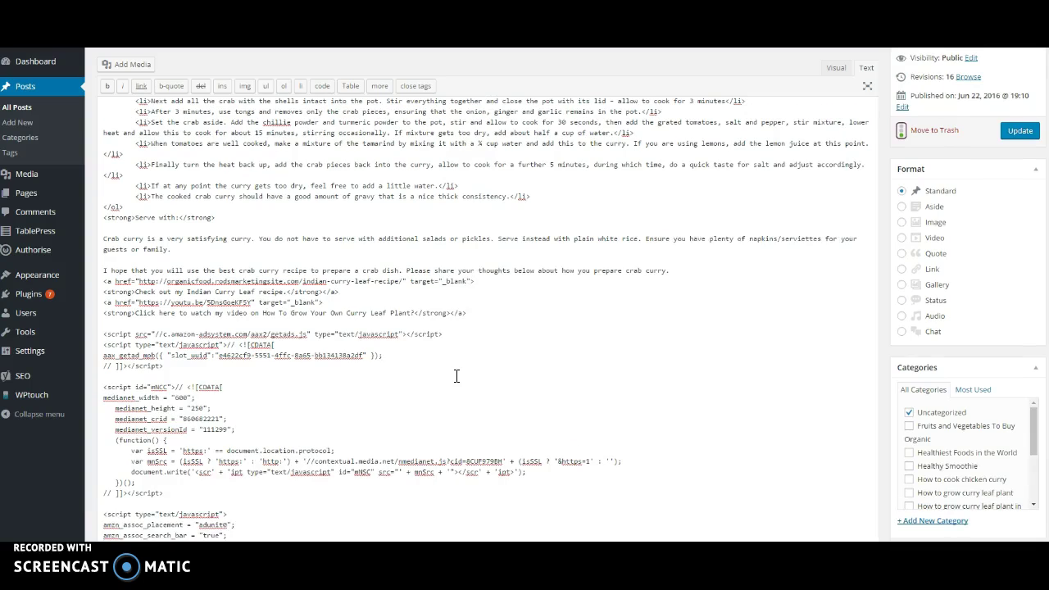
left_click(1006, 138)
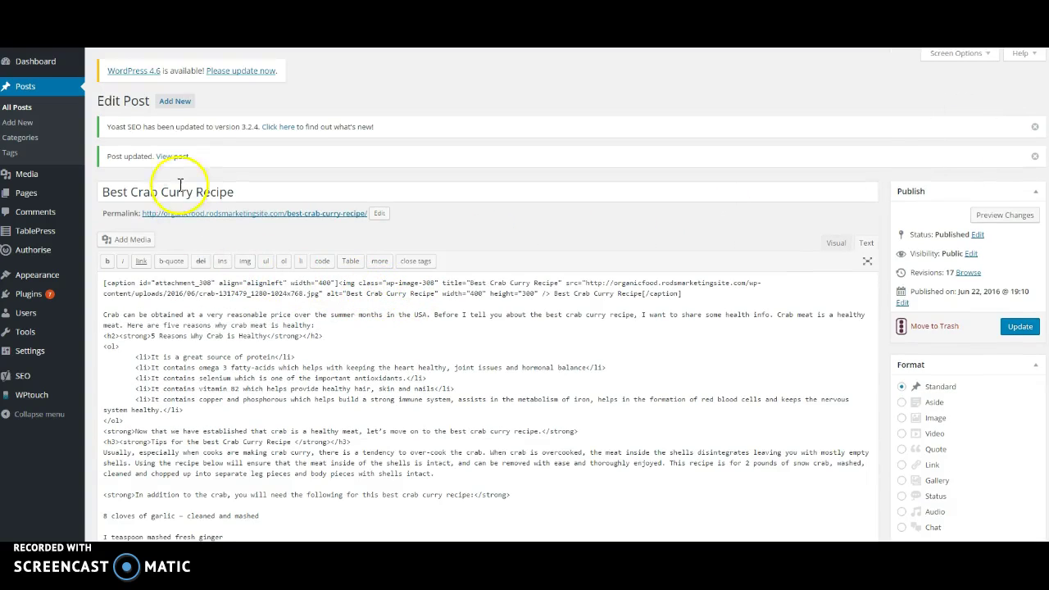
View the live post and scroll down to the four-product My Amazon Picks ad.
left_click(172, 158)
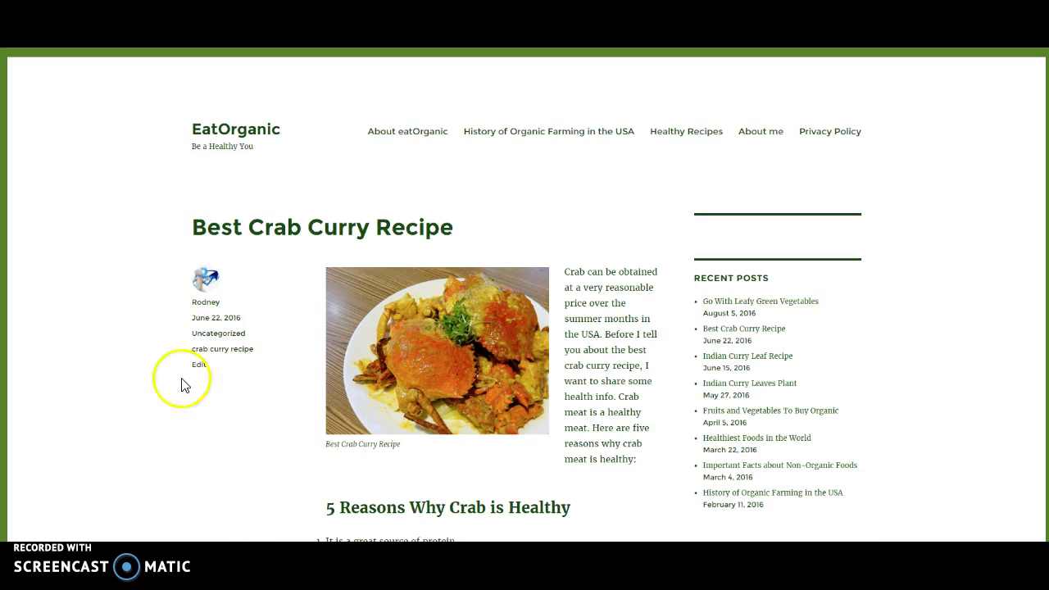
scroll(113, 327, "down", 4)
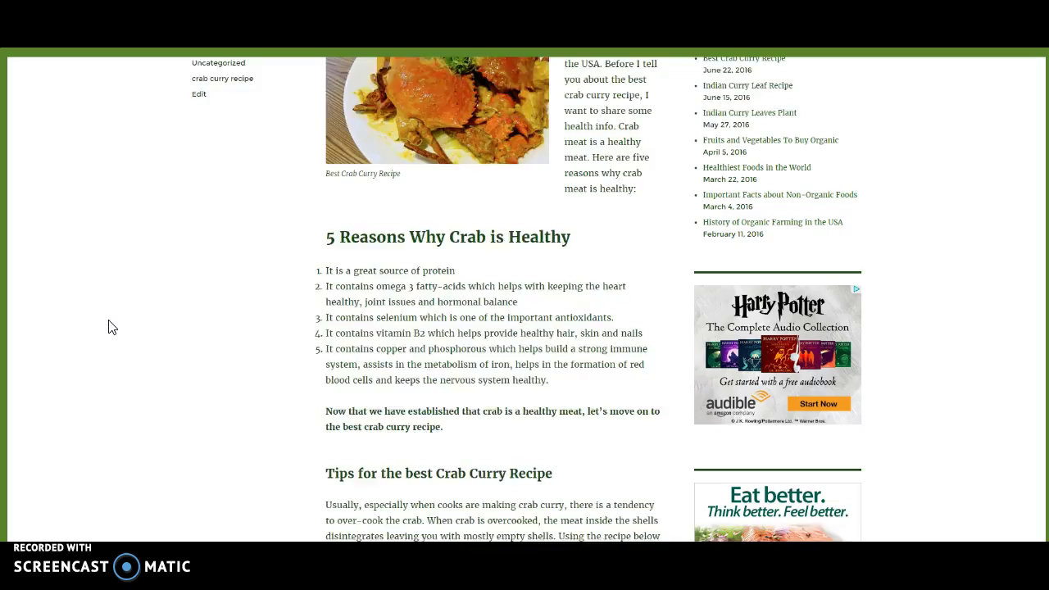
scroll(112, 327, "down", 1)
scroll(112, 327, "down", 2)
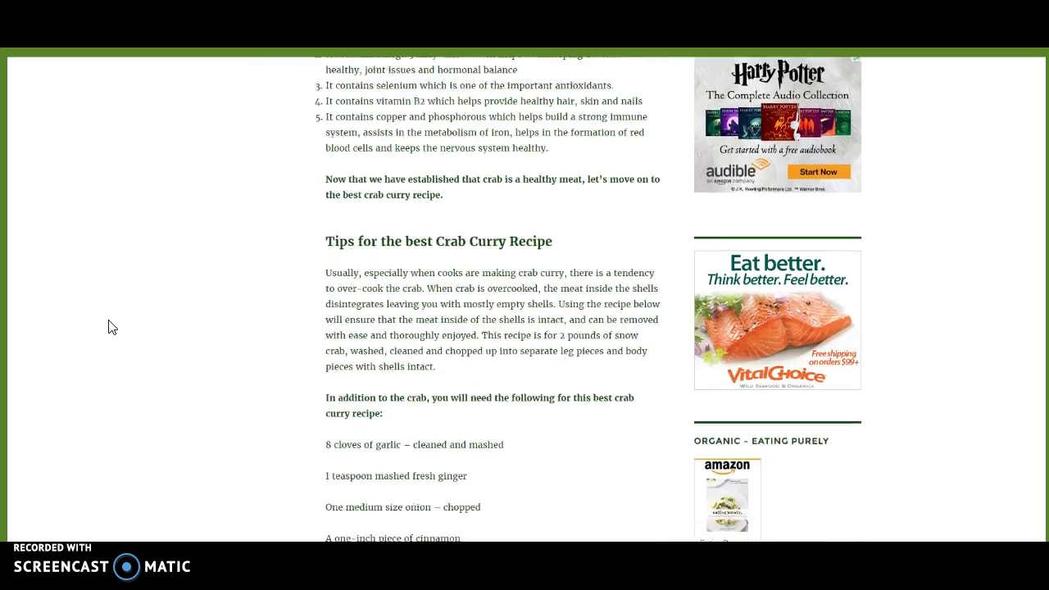
scroll(112, 327, "down", 2)
scroll(112, 326, "down", 3)
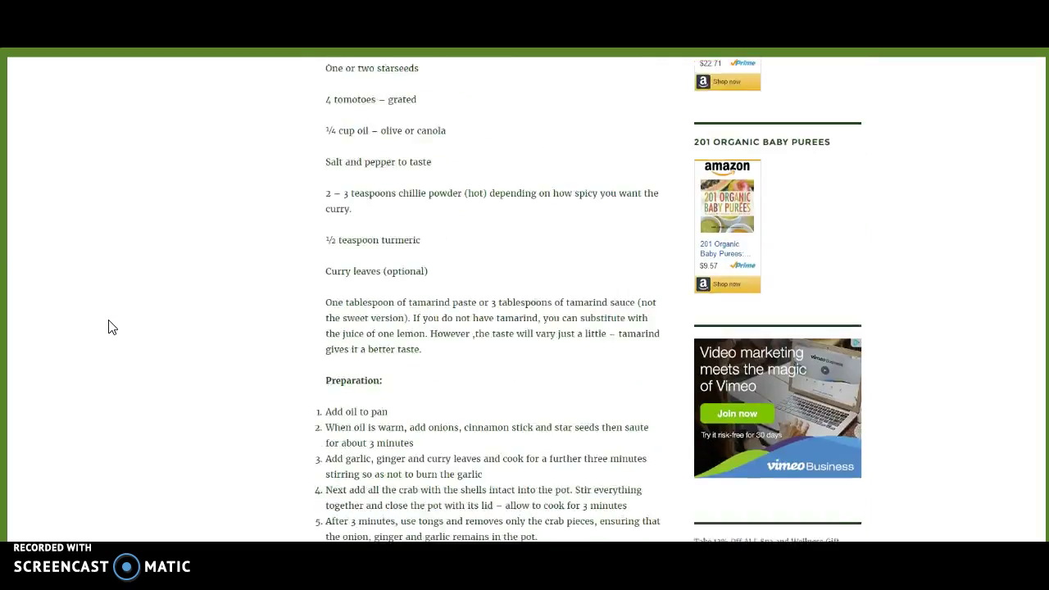
scroll(112, 327, "down", 5)
scroll(112, 327, "down", 3)
scroll(113, 327, "down", 1)
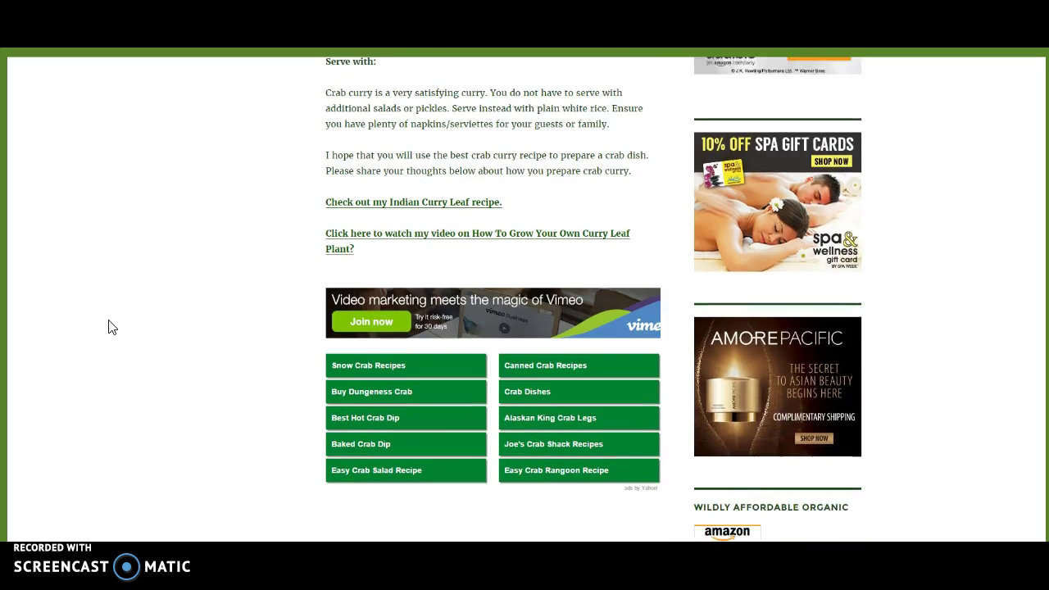
scroll(113, 327, "down", 2)
scroll(112, 327, "down", 1)
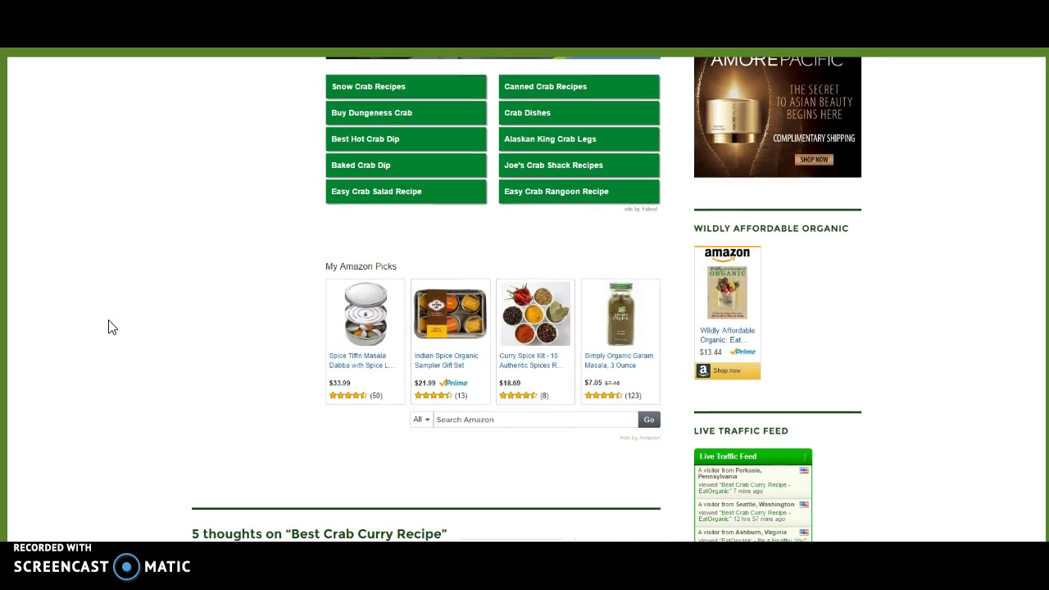